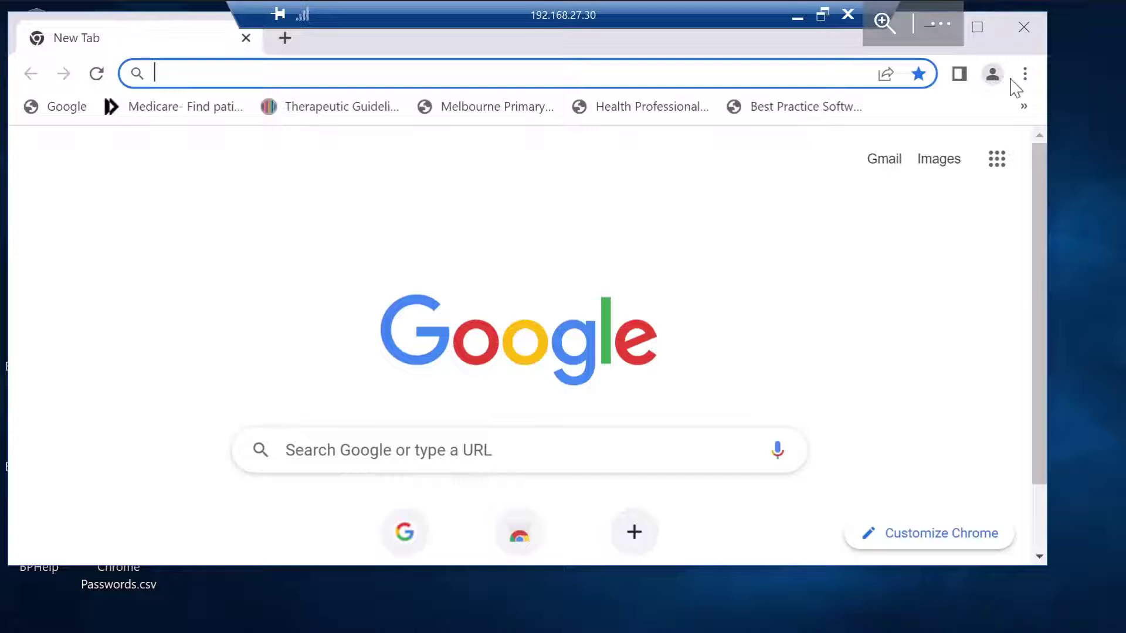
# Step: Open Chrome's three-dot menu, look through the Bookmarks list, then dismiss the menus
pyautogui.click(1024, 74)
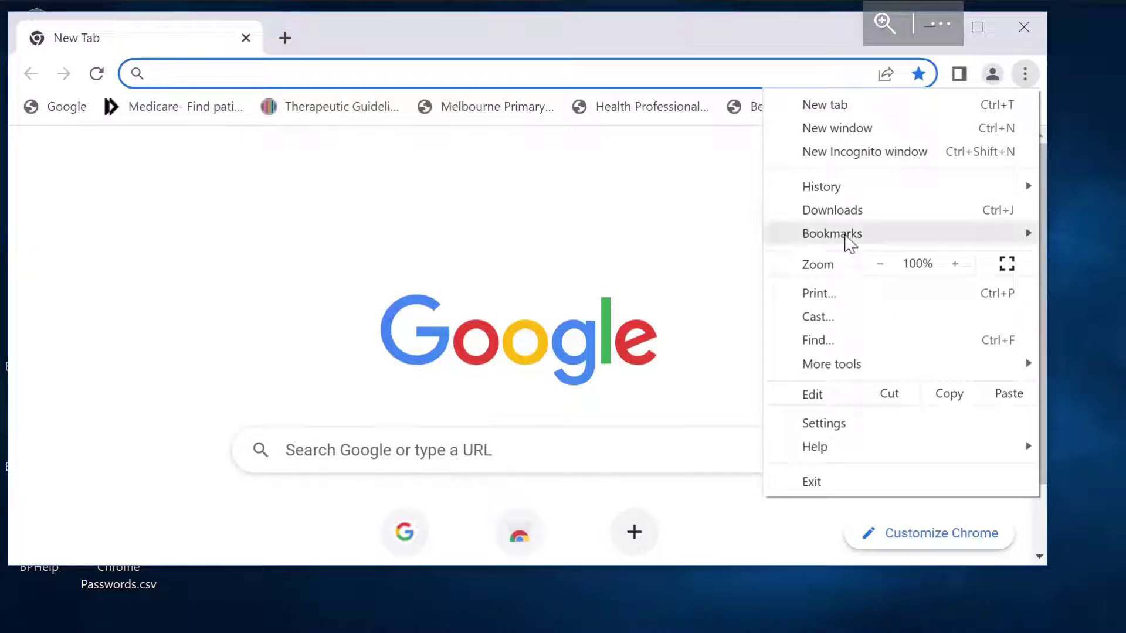
pyautogui.click(806, 243)
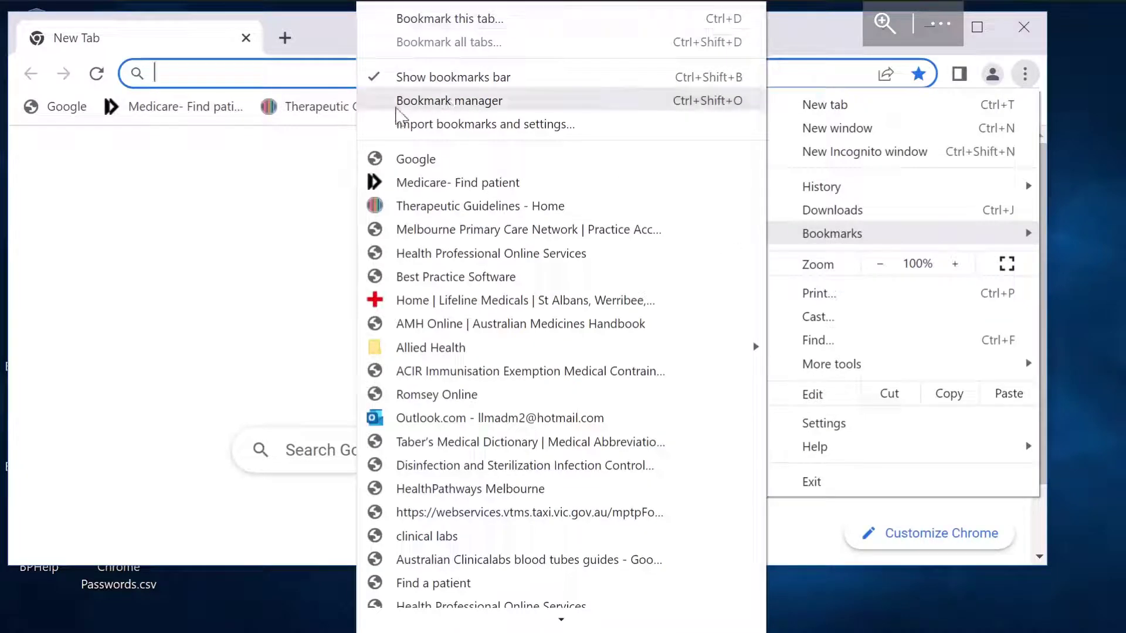
pyautogui.click(321, 245)
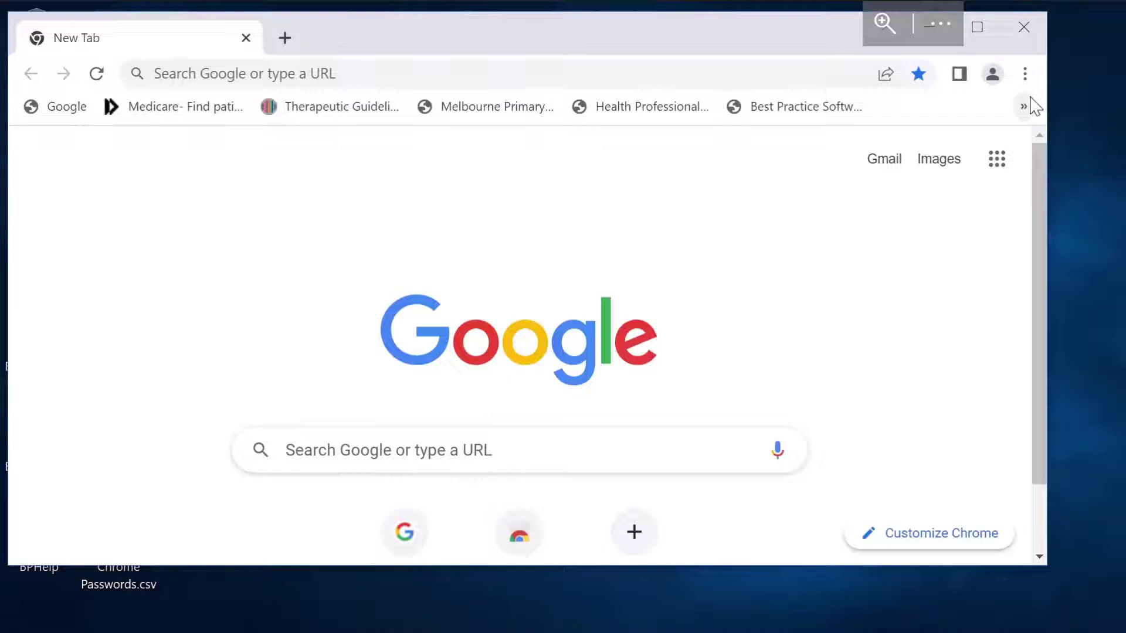
# Step: From Settings, search 'pass' and open Password Manager to the empty Saved Passwords list
pyautogui.click(1025, 75)
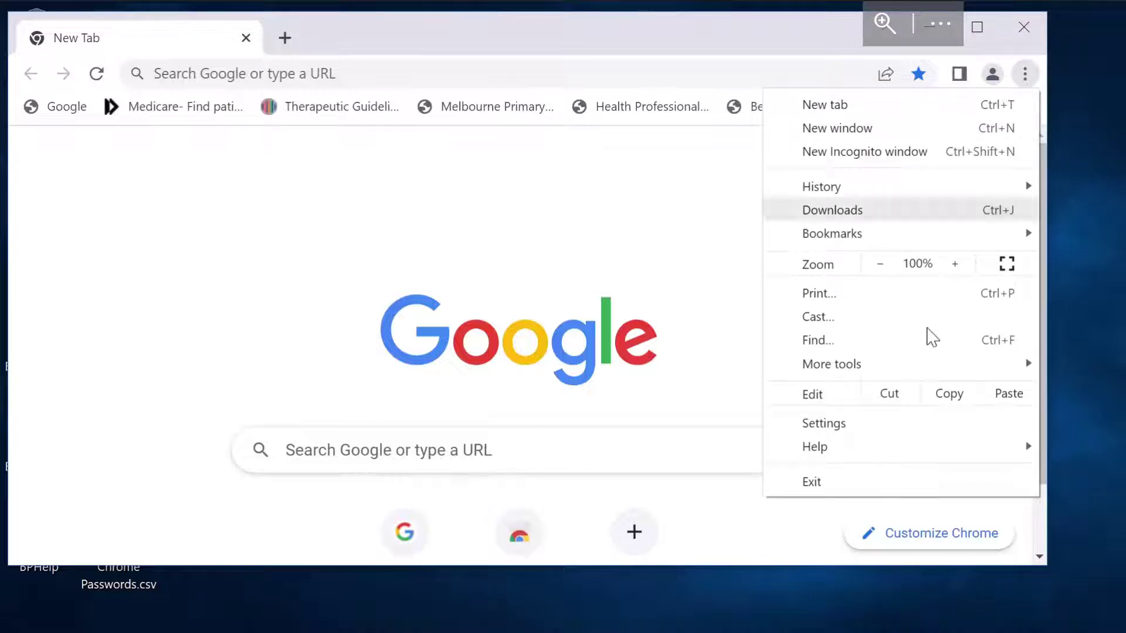
pyautogui.click(880, 428)
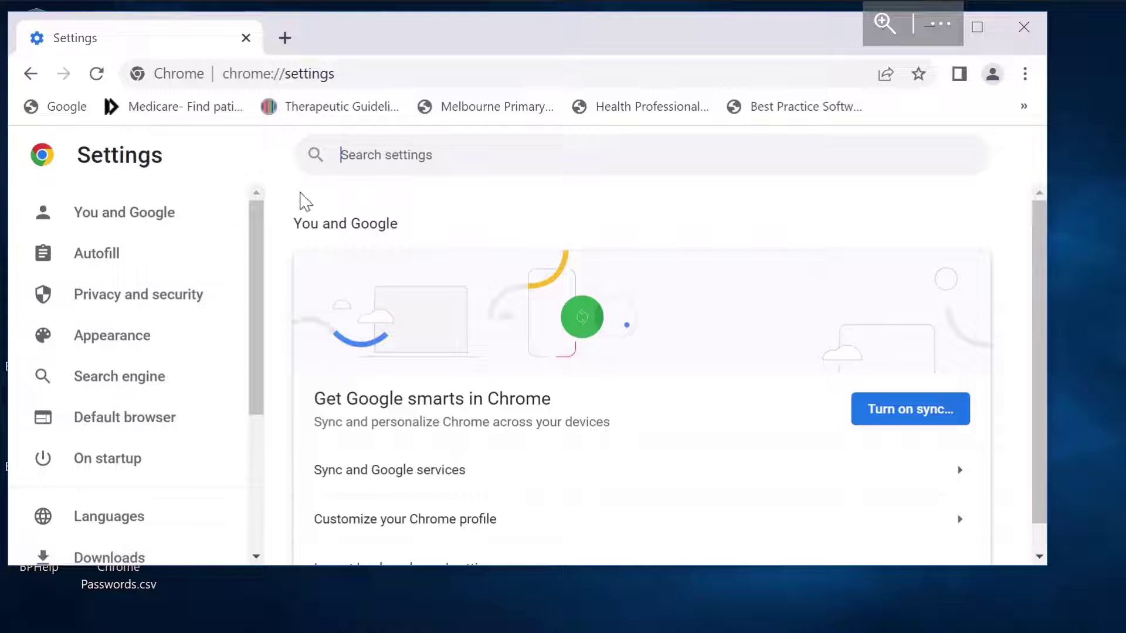
pyautogui.write('pass')
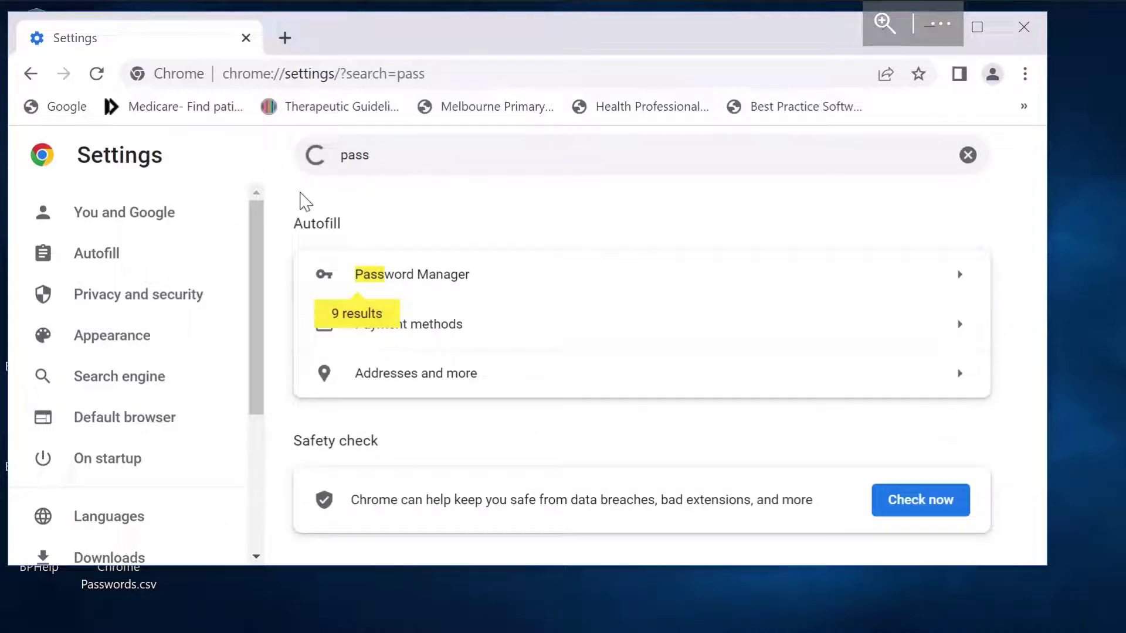
pyautogui.click(432, 272)
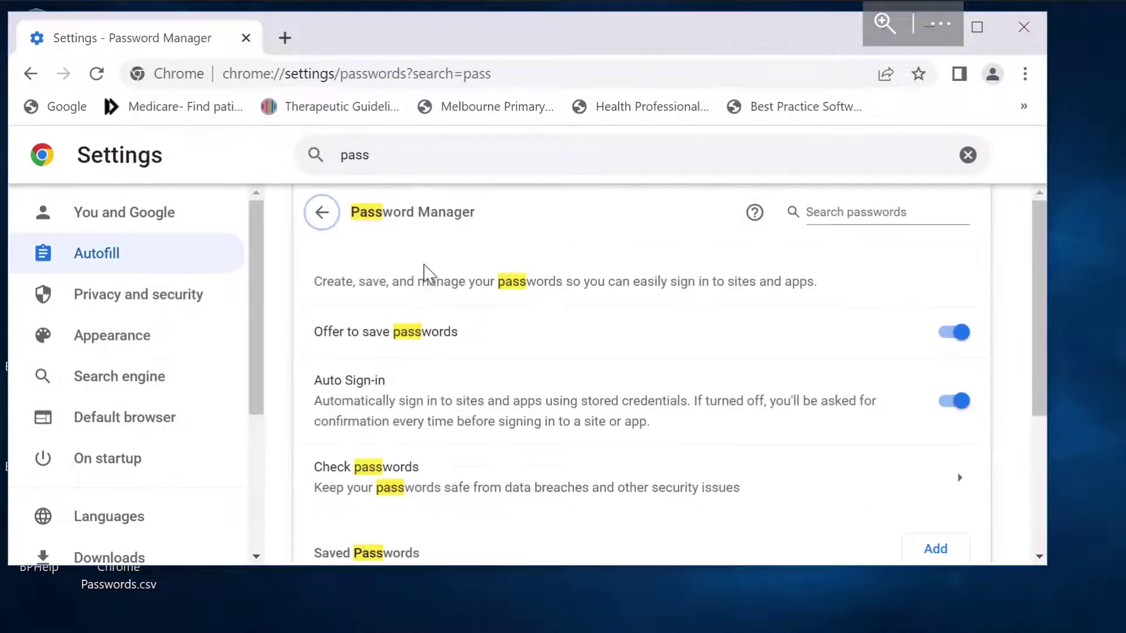
pyautogui.scroll(-2, 726, 378)
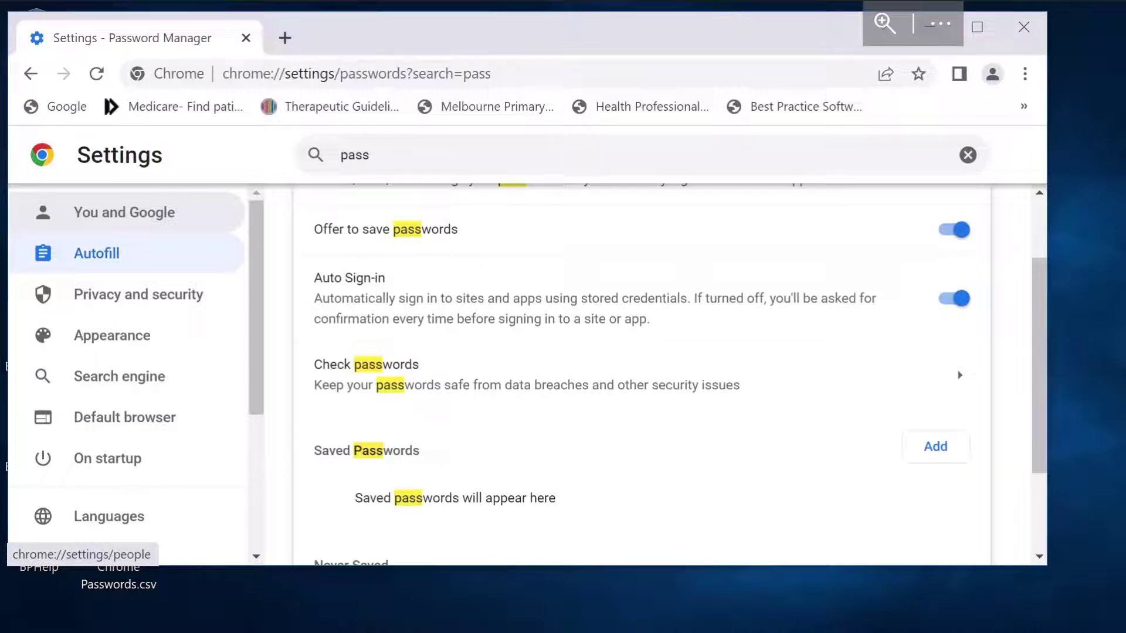
# Step: In a new tab, load chrome://flags using the address bar suggestion
pyautogui.click(290, 46)
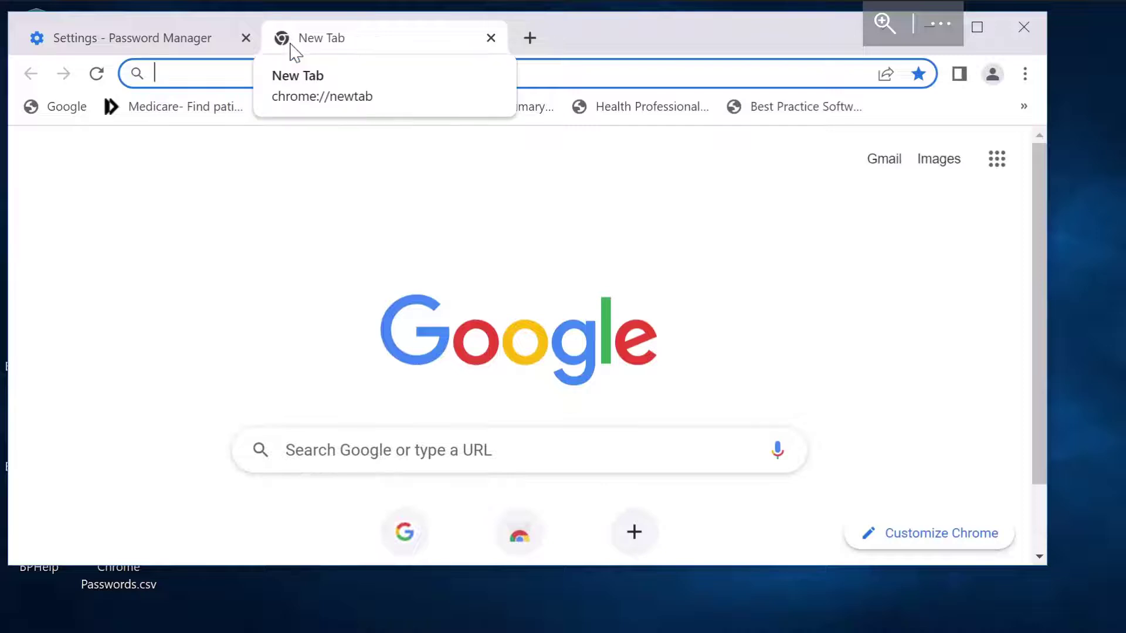
pyautogui.write('ch')
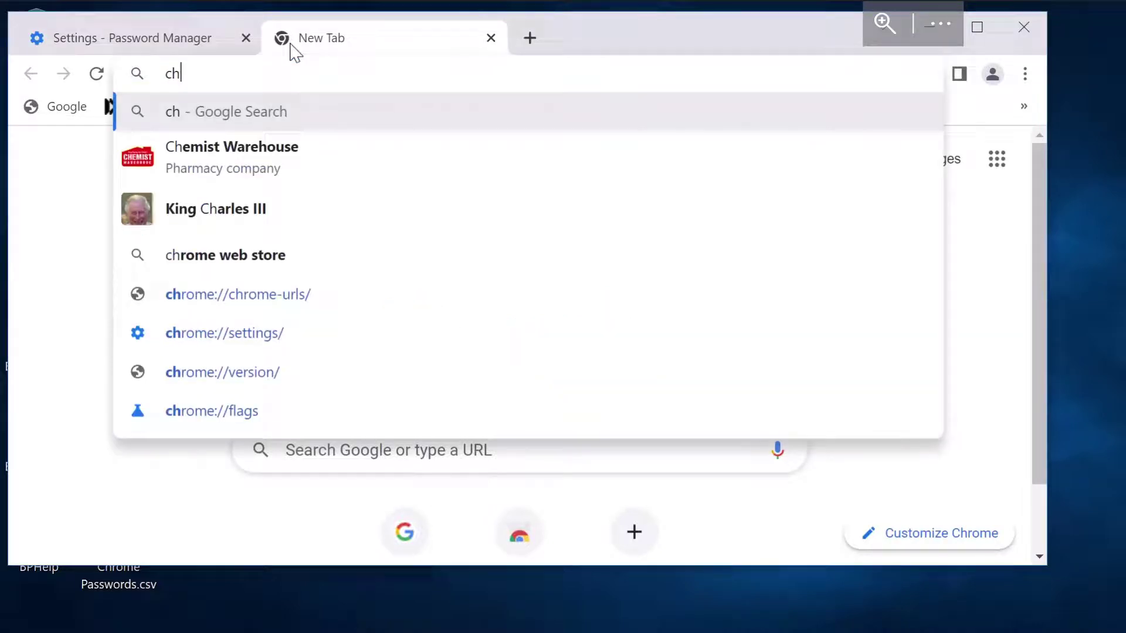
pyautogui.write('romse')
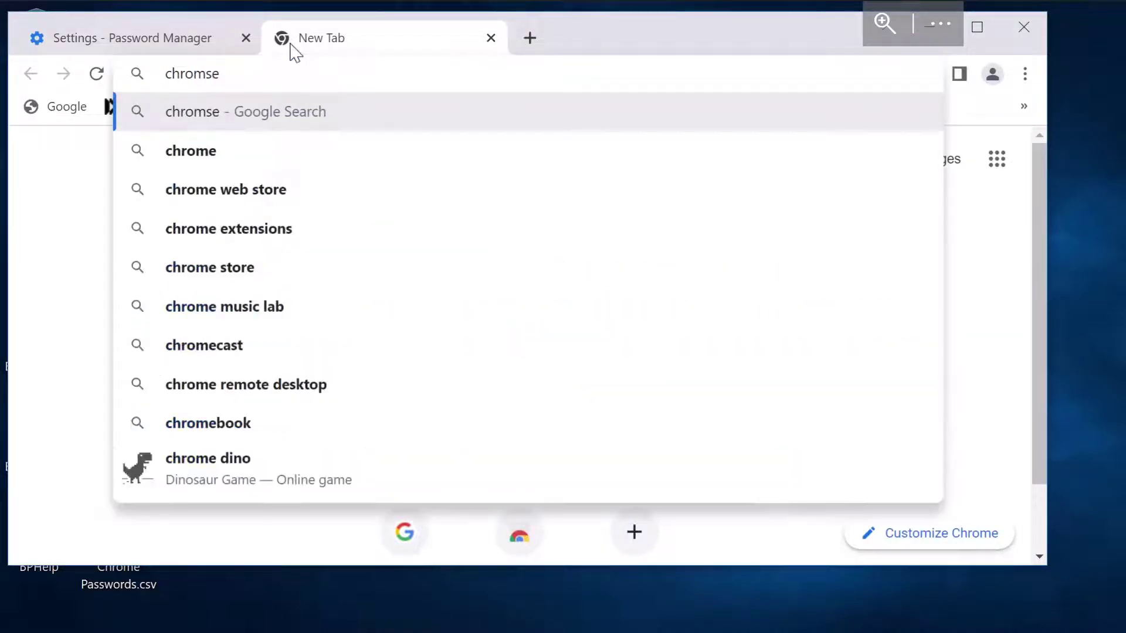
pyautogui.press('BackSpace')
pyautogui.press('BackSpace')
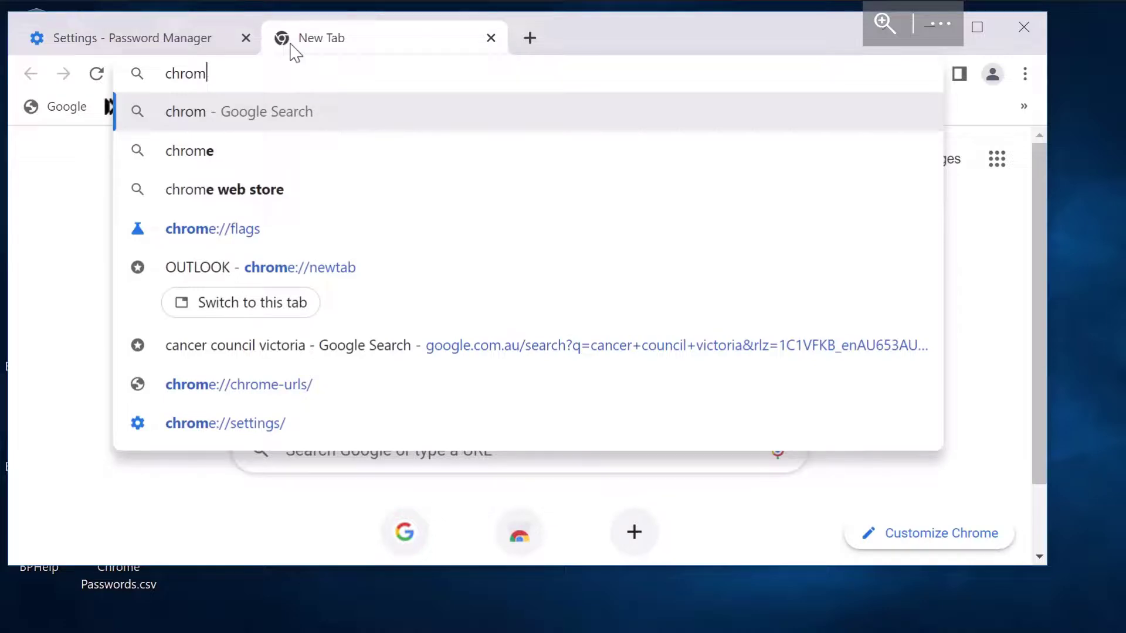
pyautogui.press('Down')
pyautogui.press('Down')
pyautogui.press('Down')
pyautogui.press('Return')
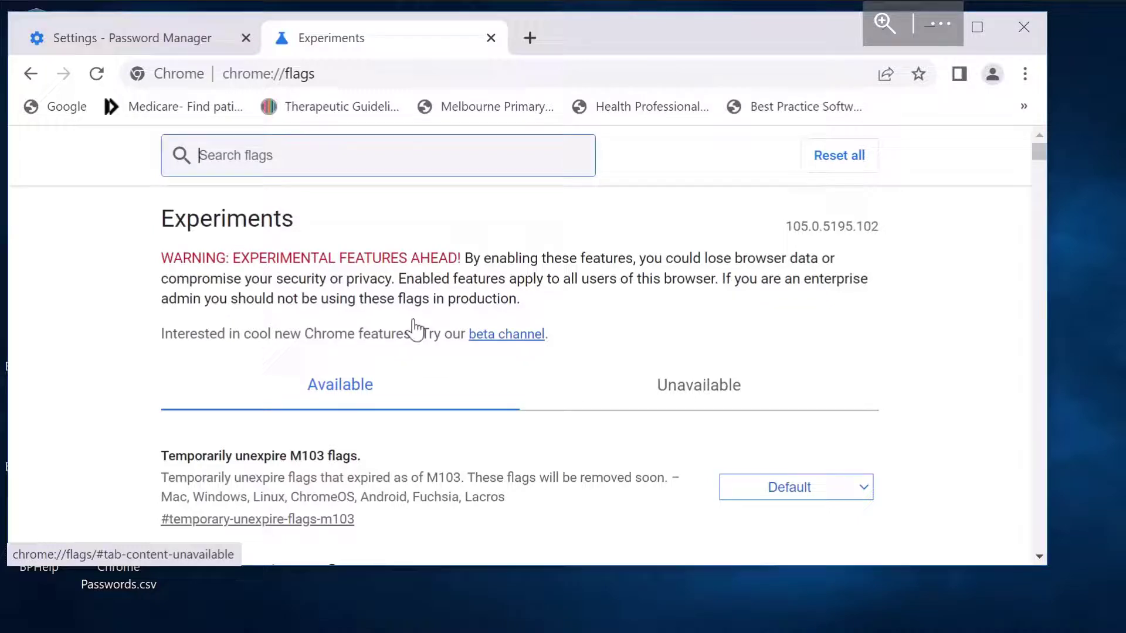
# Step: Filter the flags by 'password im' and set Password import to Enabled
pyautogui.write('pa')
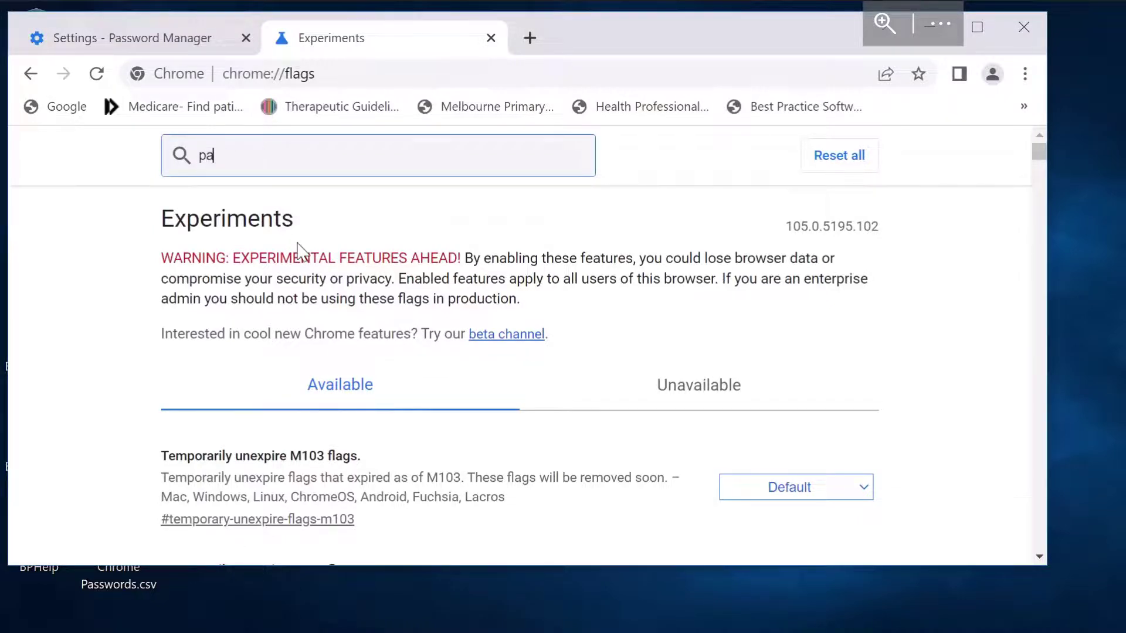
pyautogui.write('ssword ')
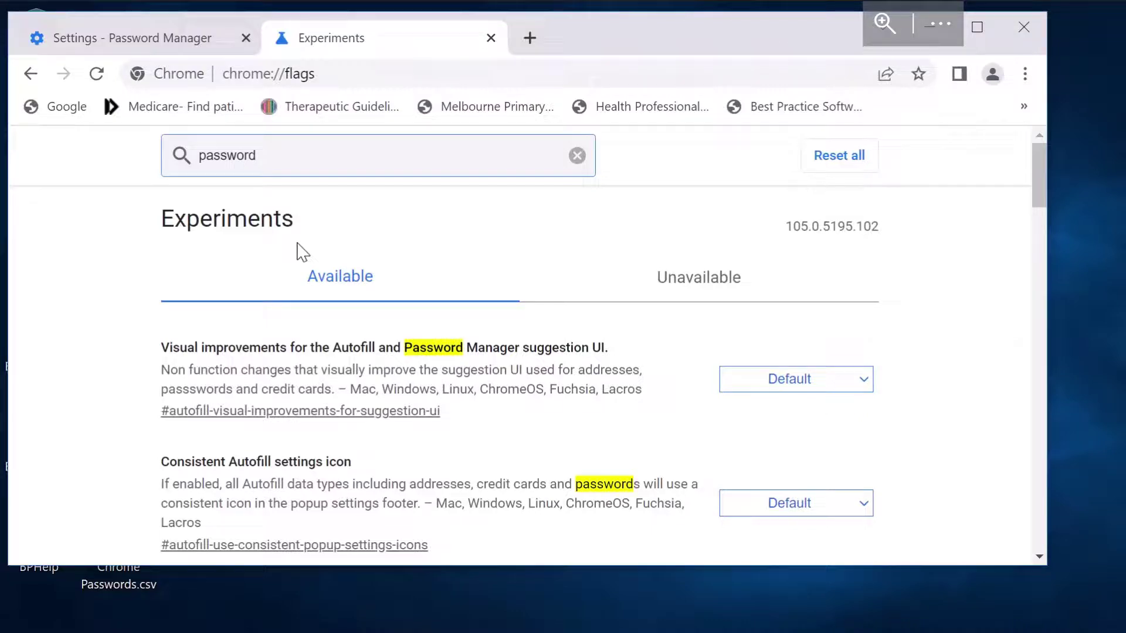
pyautogui.write('im')
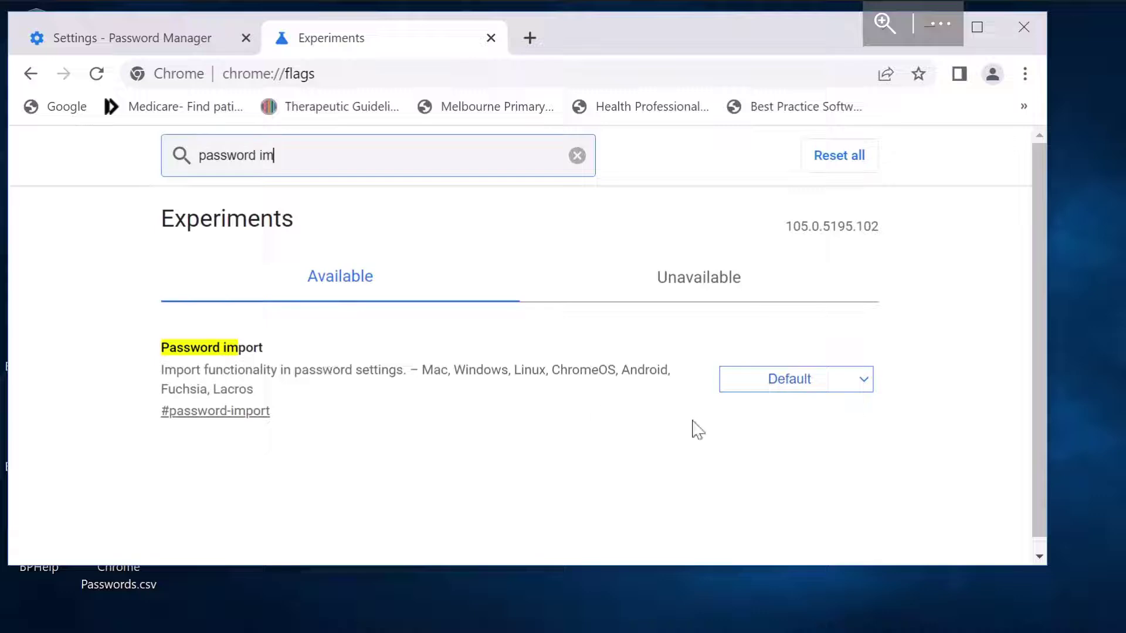
pyautogui.click(818, 399)
pyautogui.click(809, 418)
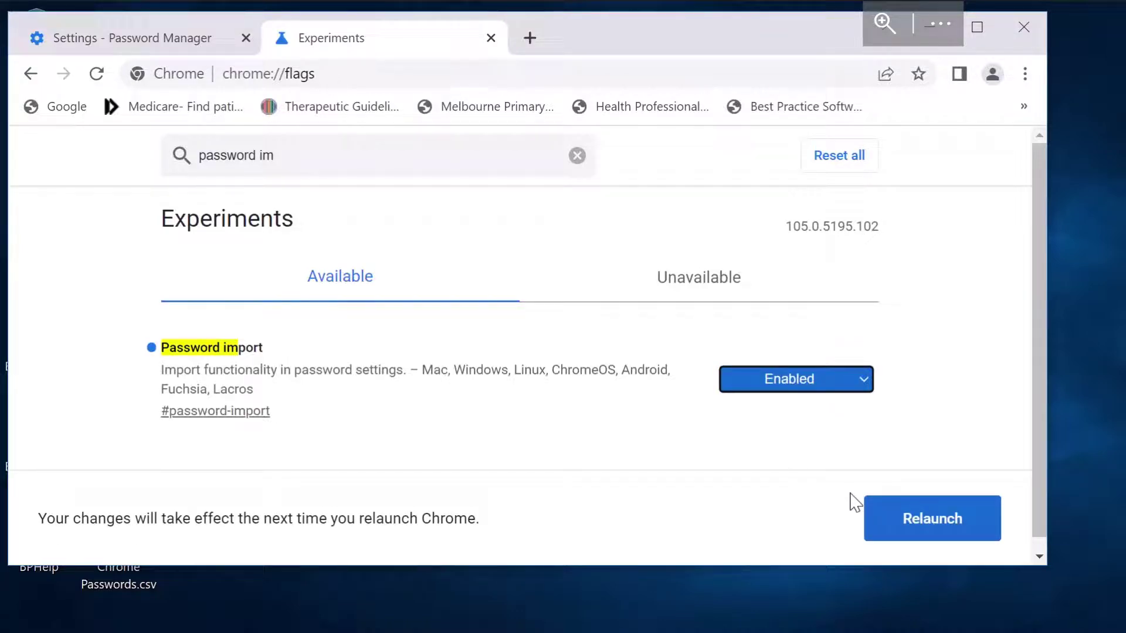
# Step: Relaunch Chrome, then search Settings for 'password' and open Password Manager's empty saved list
pyautogui.click(907, 535)
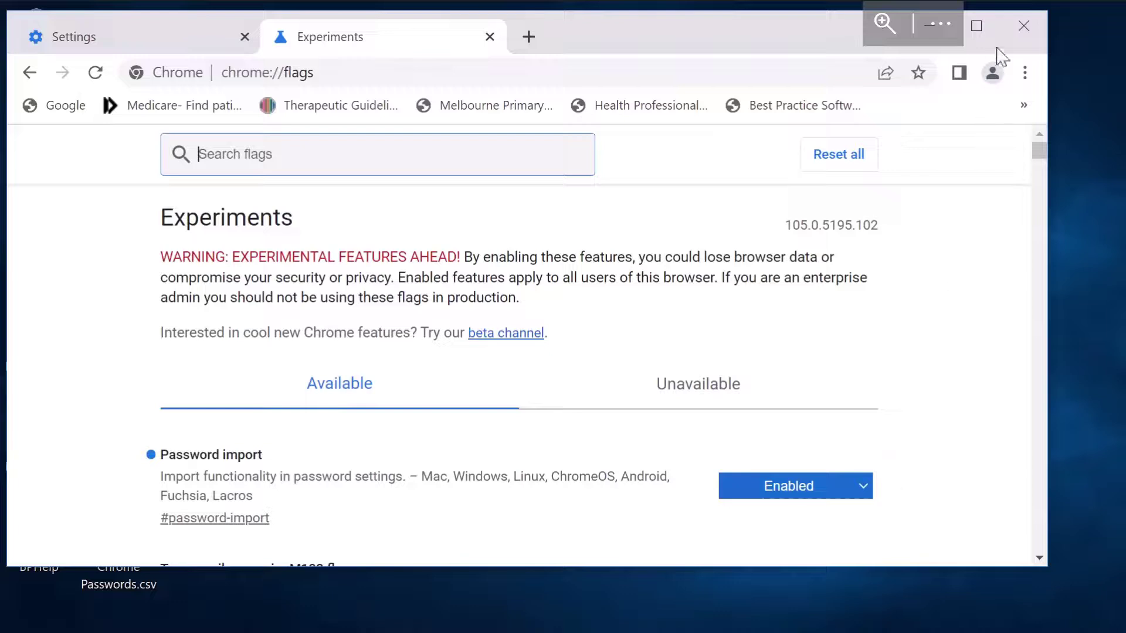
pyautogui.click(1025, 74)
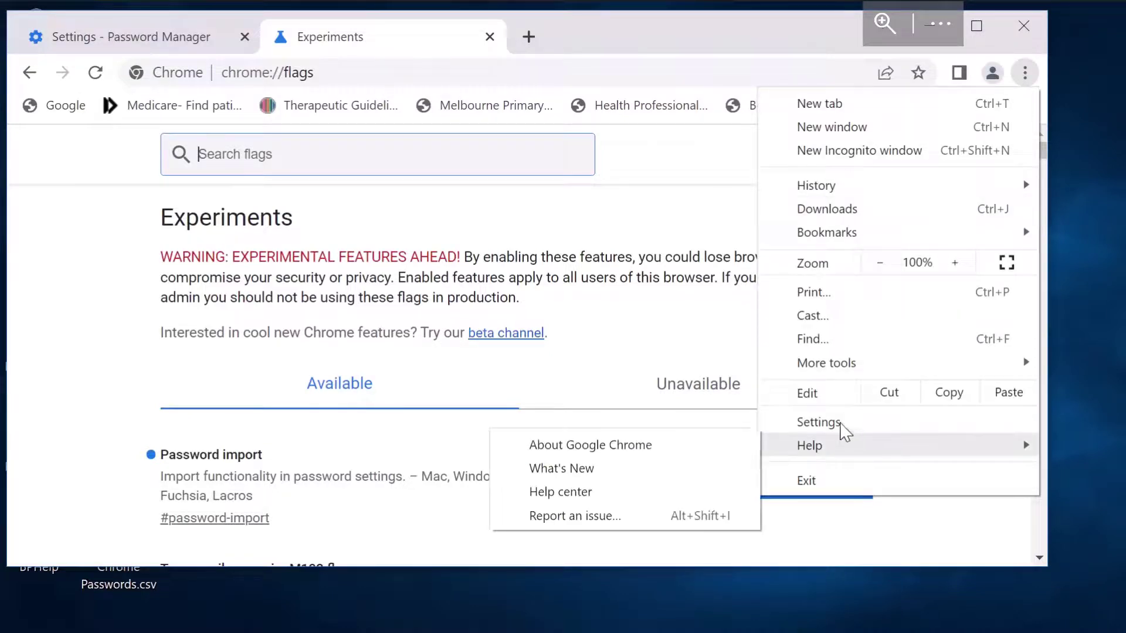
pyautogui.click(819, 422)
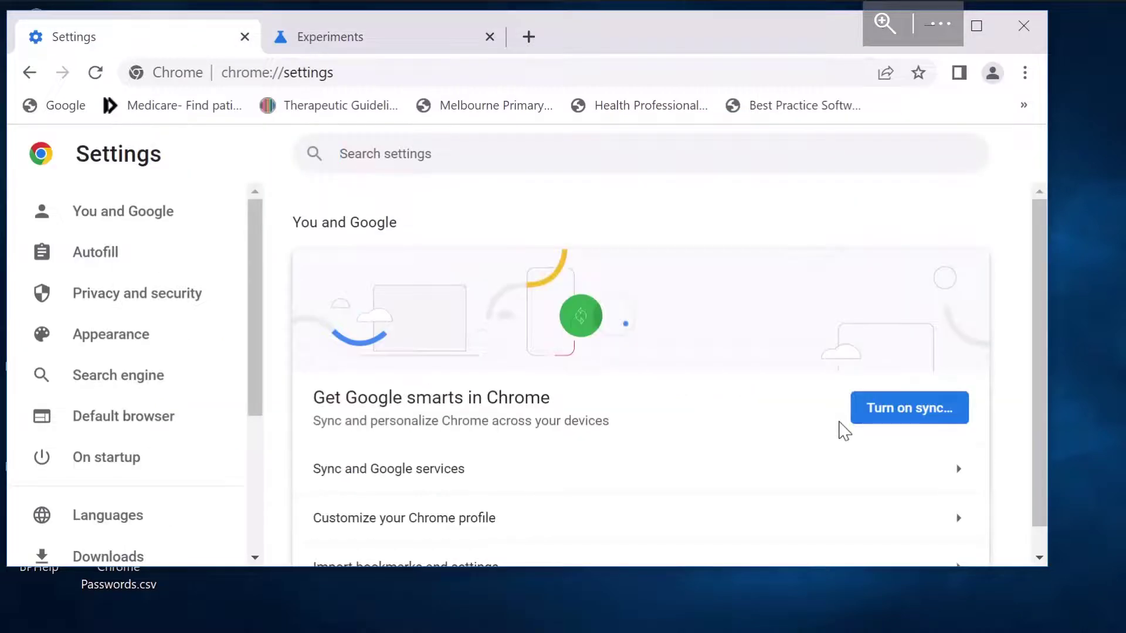
pyautogui.write('password')
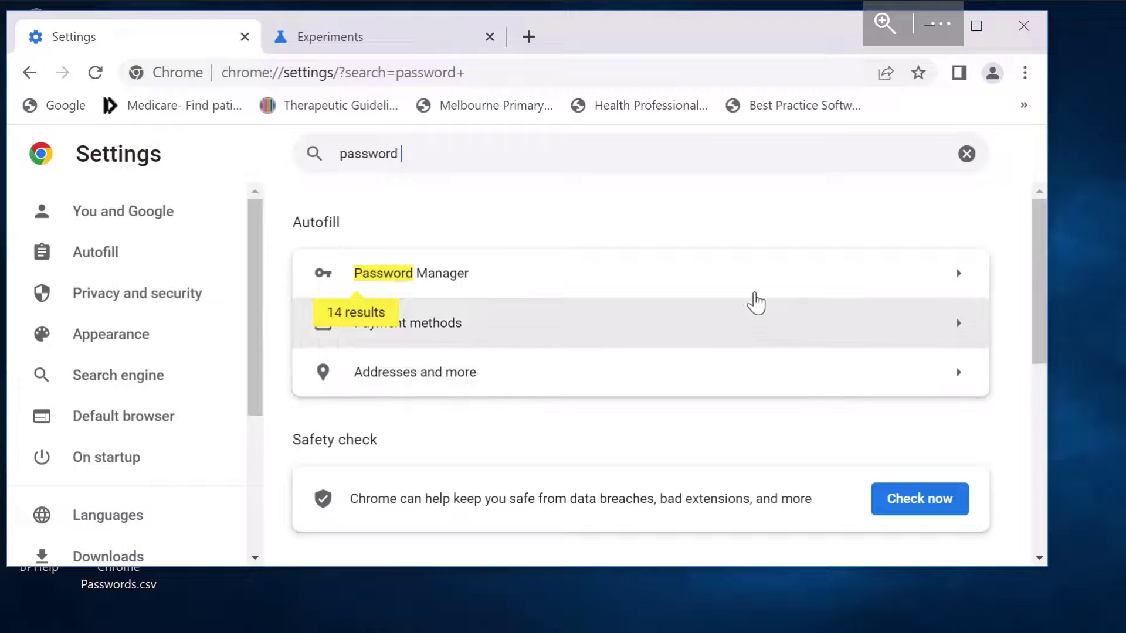
pyautogui.click(753, 280)
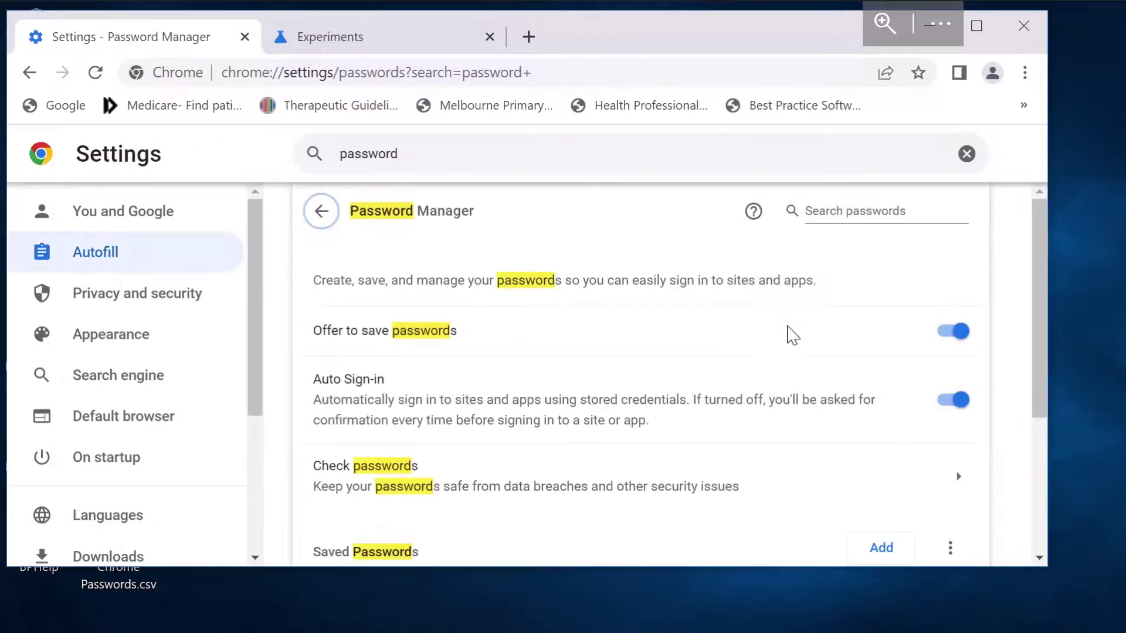
pyautogui.scroll(-2, 817, 411)
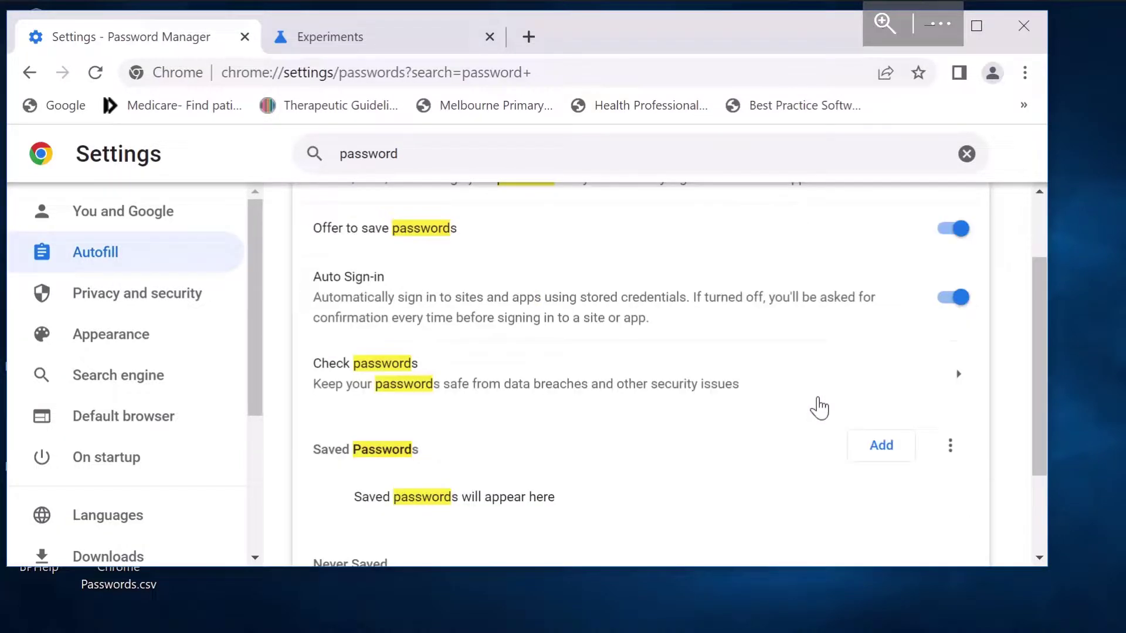
# Step: Import Chrome Passwords.csv from the Desktop through the Saved Passwords Import passwords option
pyautogui.click(951, 446)
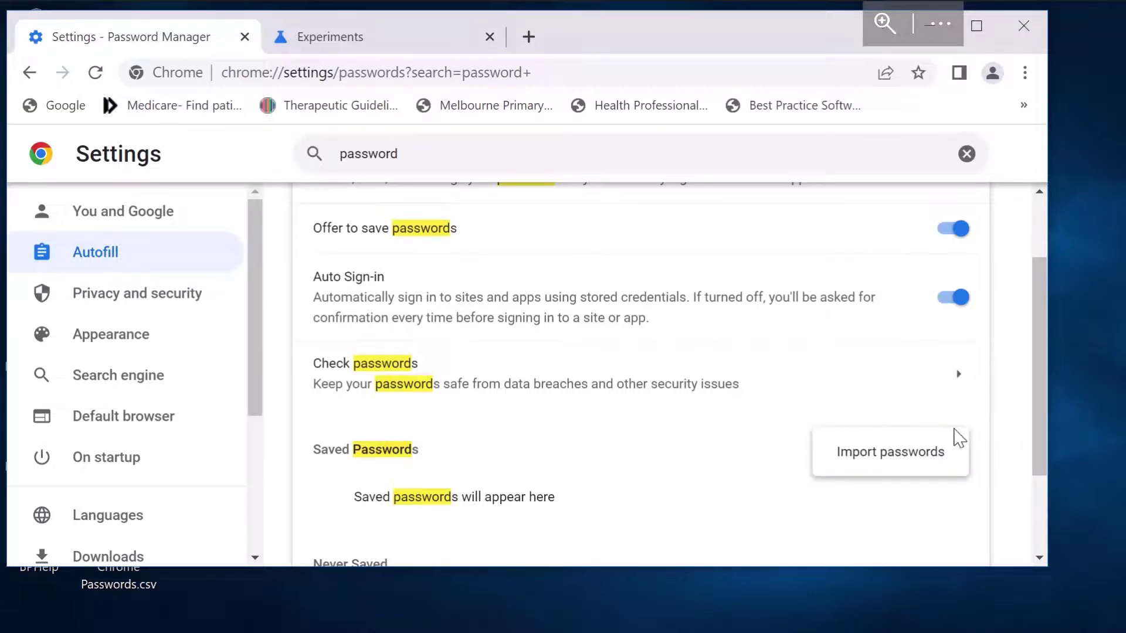
pyautogui.click(928, 446)
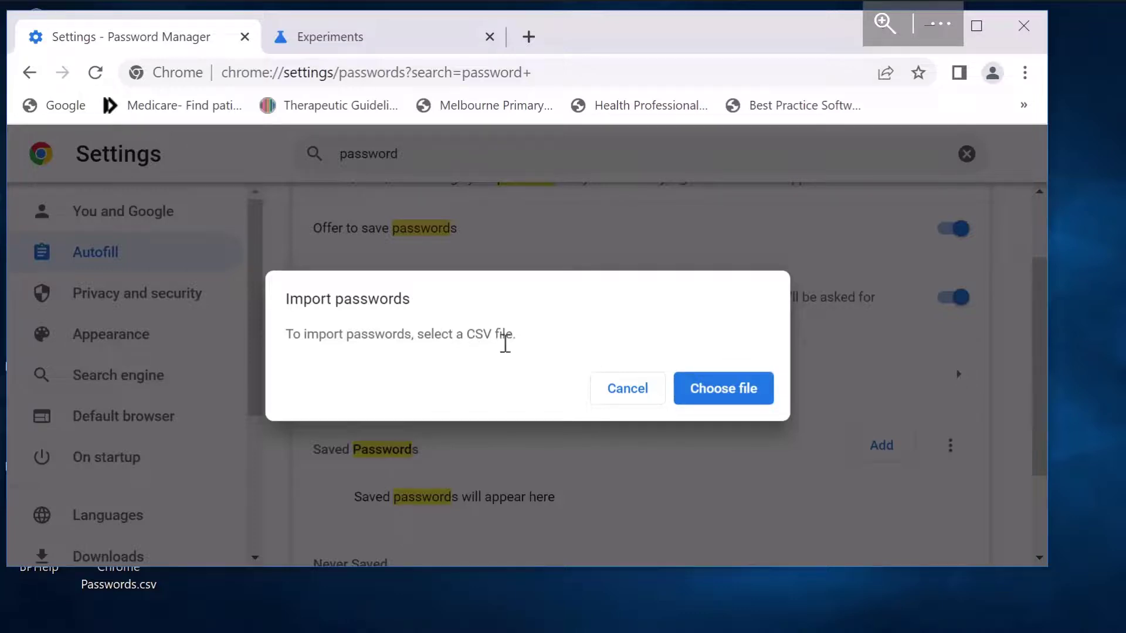
pyautogui.click(721, 390)
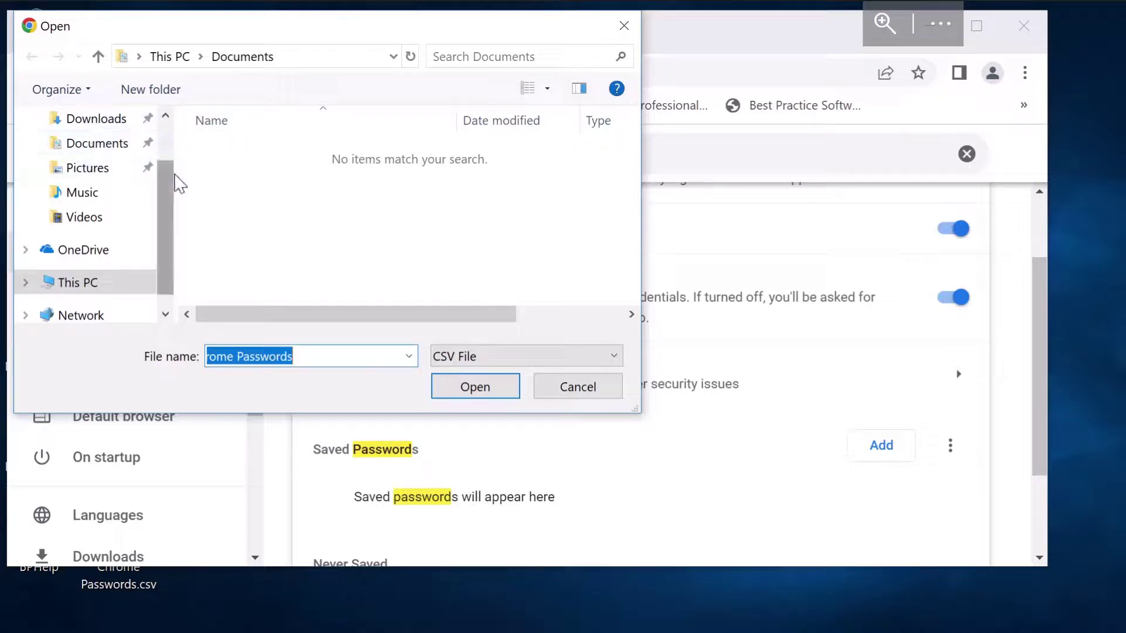
pyautogui.click(167, 126)
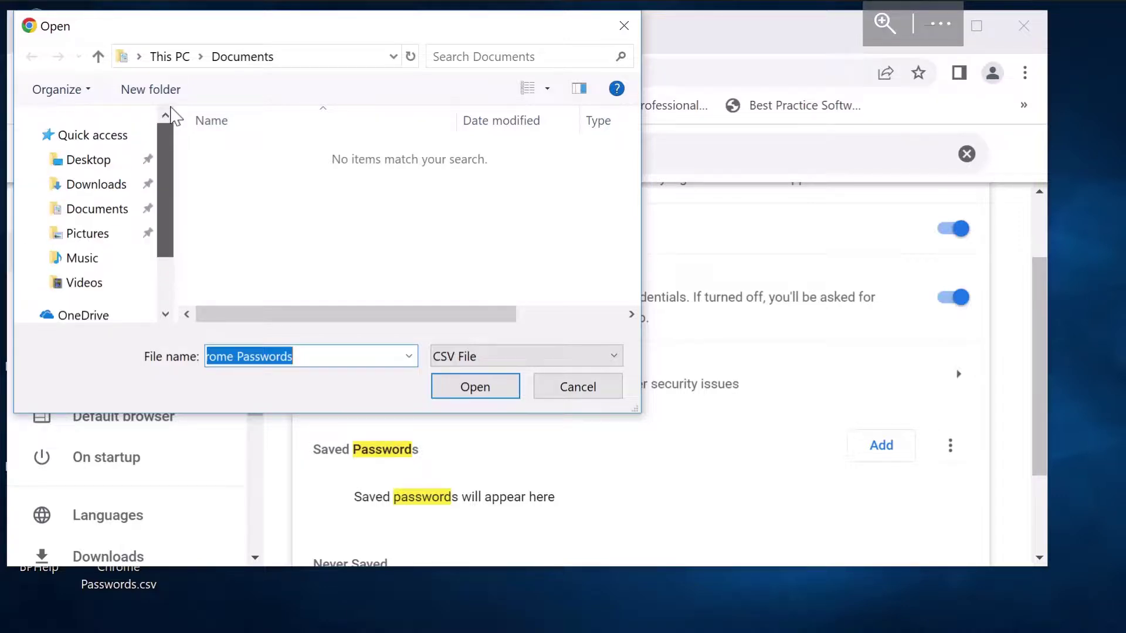
pyautogui.click(92, 166)
pyautogui.click(244, 154)
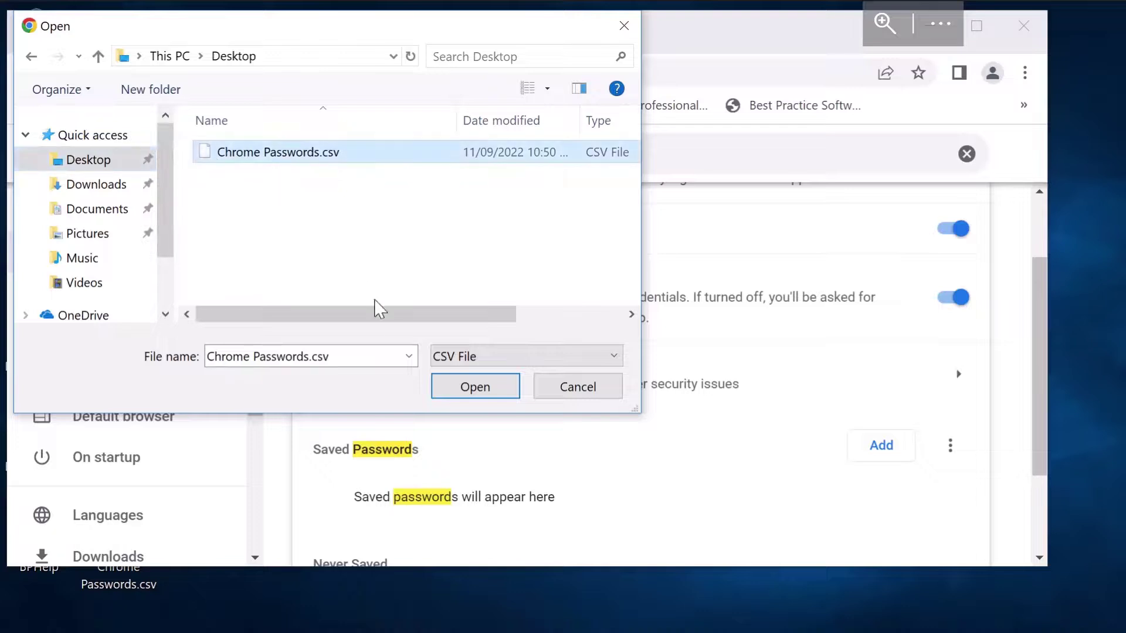
pyautogui.click(460, 389)
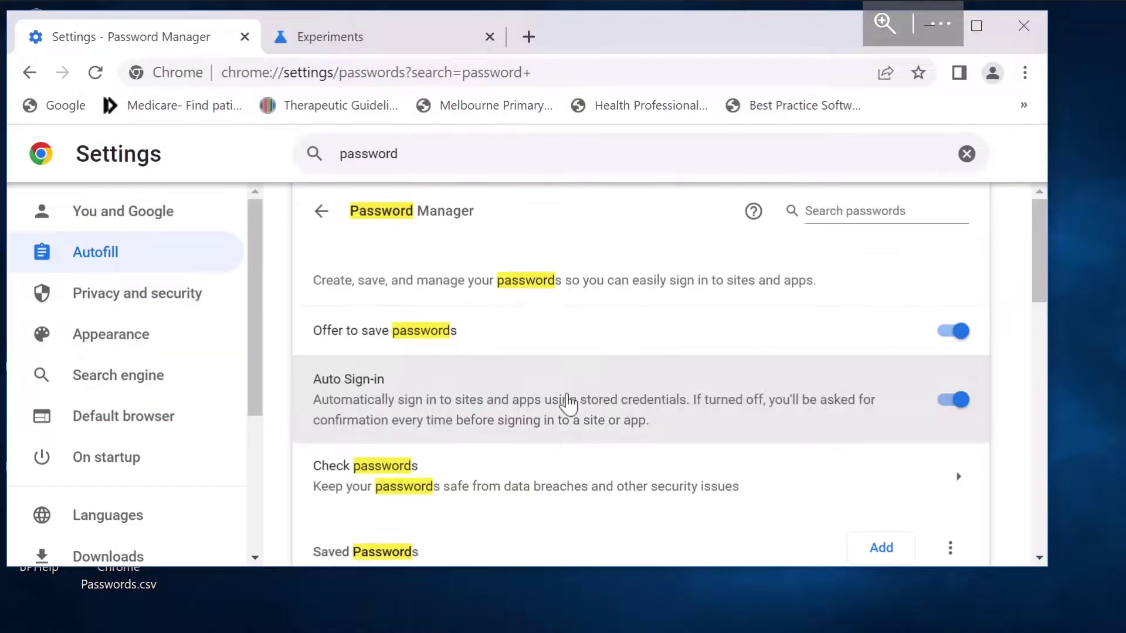
pyautogui.scroll(2, 568, 402)
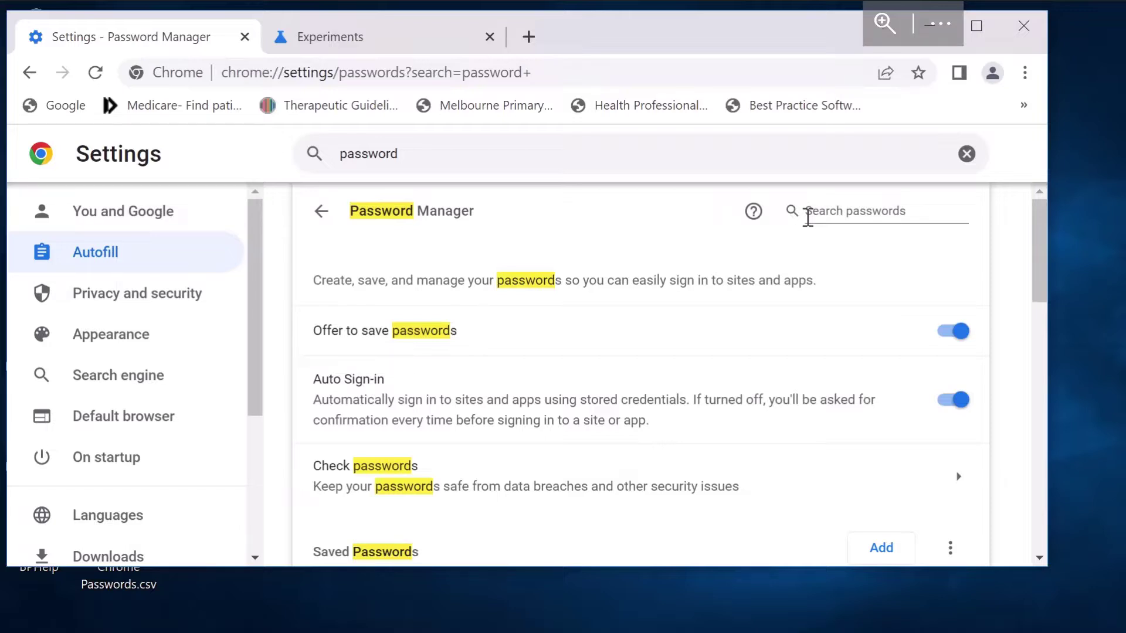
pyautogui.click(992, 74)
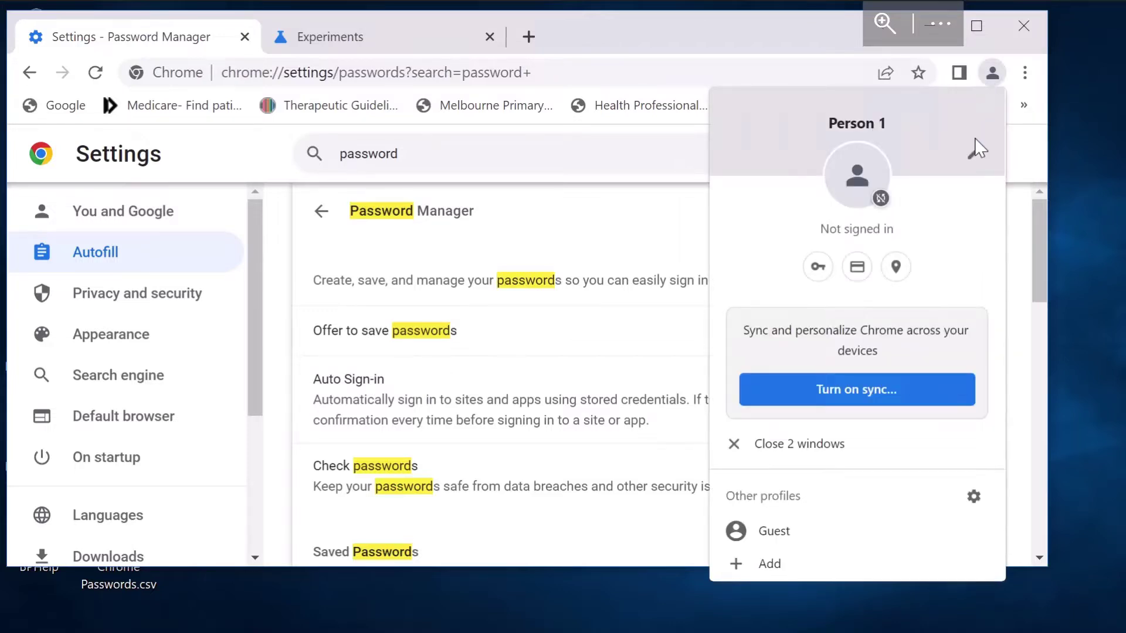
pyautogui.click(998, 76)
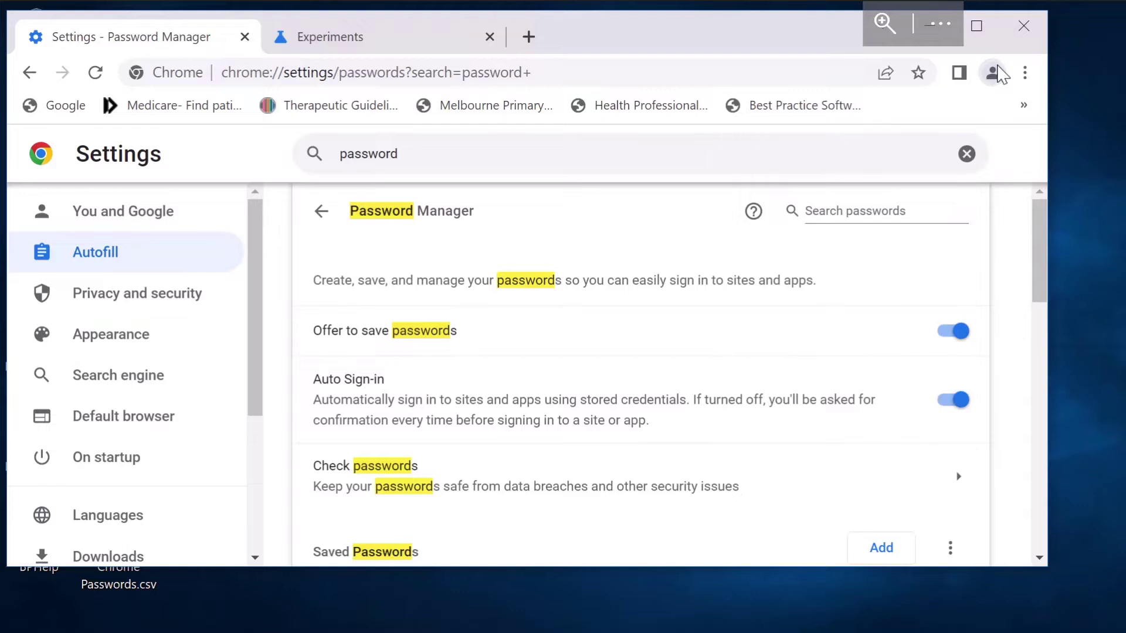